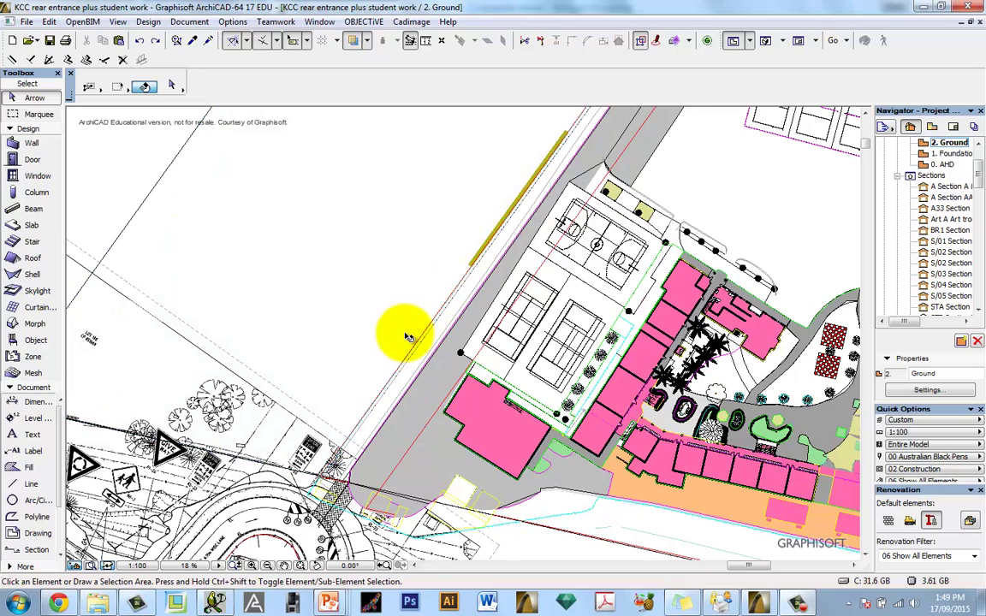
Select the existing SiteModelExtg site mesh on the 2. Ground floor plan.
{"action": "mouse_move", "coordinate": [166, 238]}
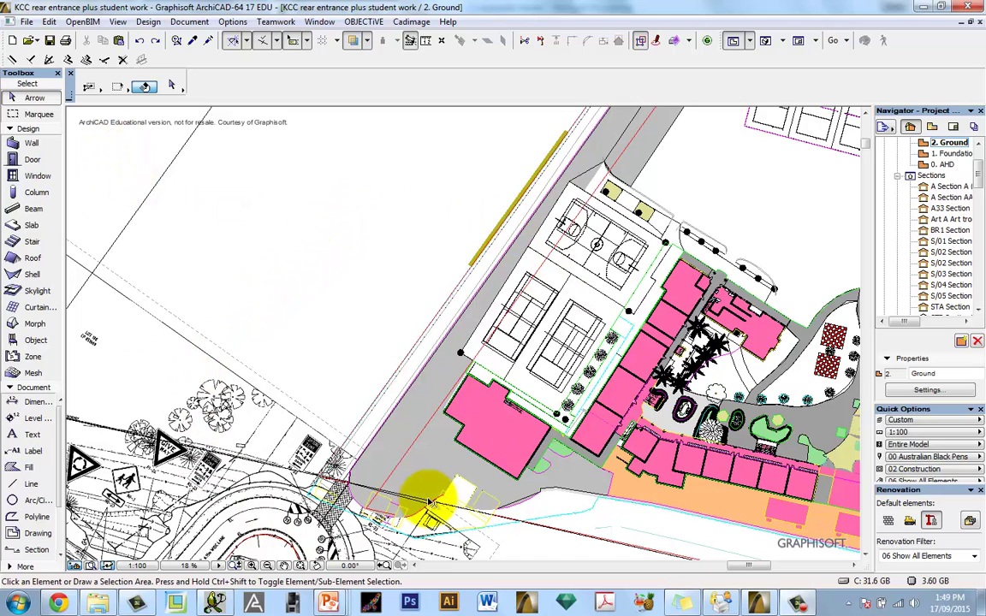
{"action": "left_click", "coordinate": [349, 323]}
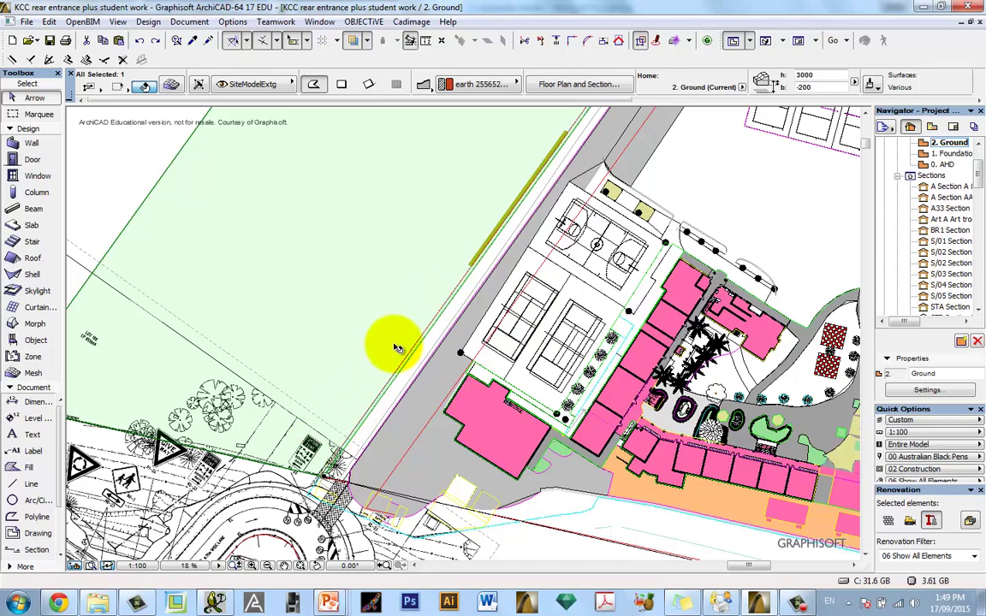
Draw a contour polyline along the road edge beside the courts, west of the sports courts.
{"action": "left_click", "coordinate": [34, 516]}
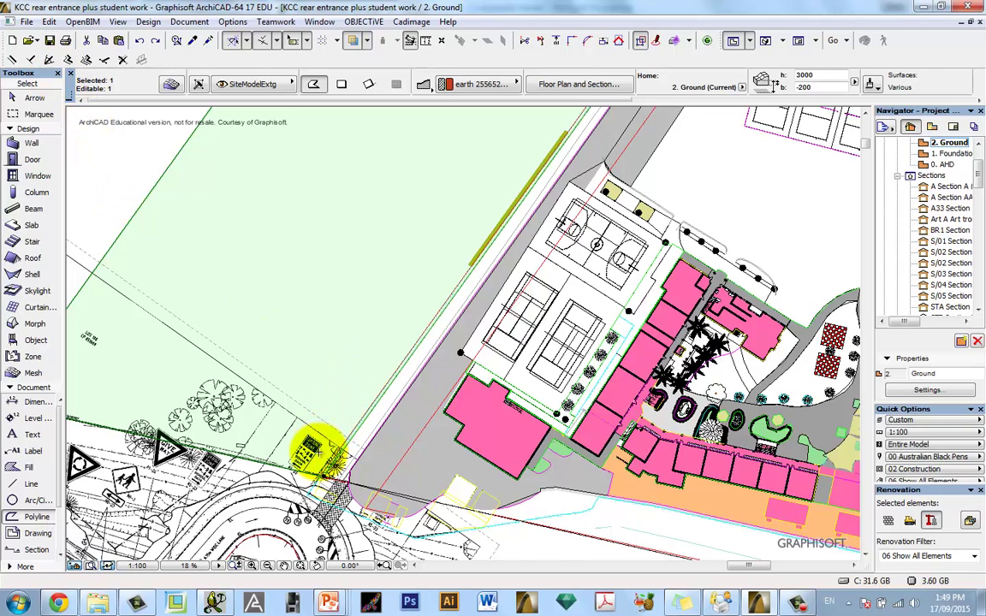
{"action": "key", "text": "Escape"}
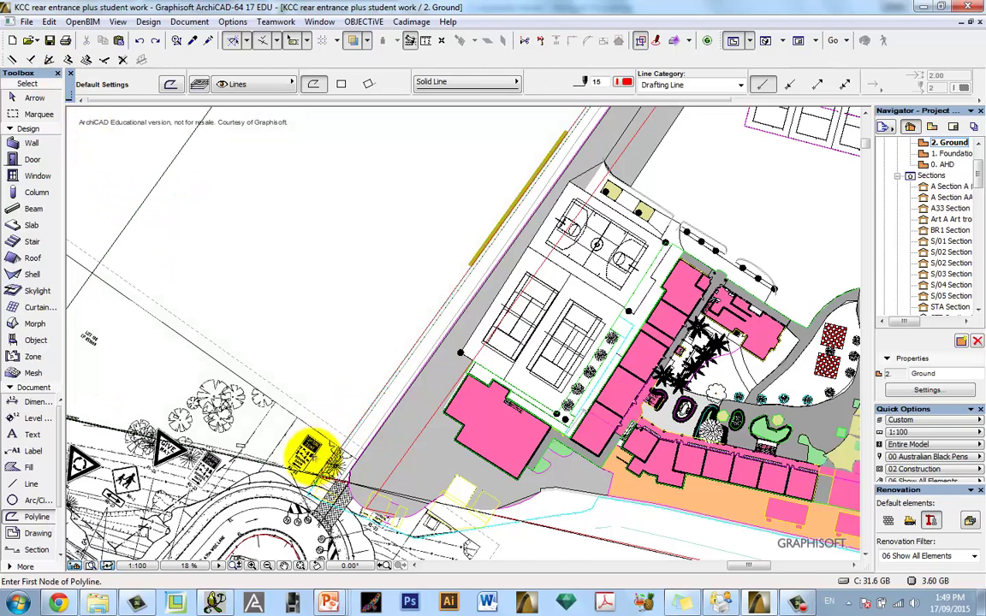
{"action": "left_click", "coordinate": [319, 460]}
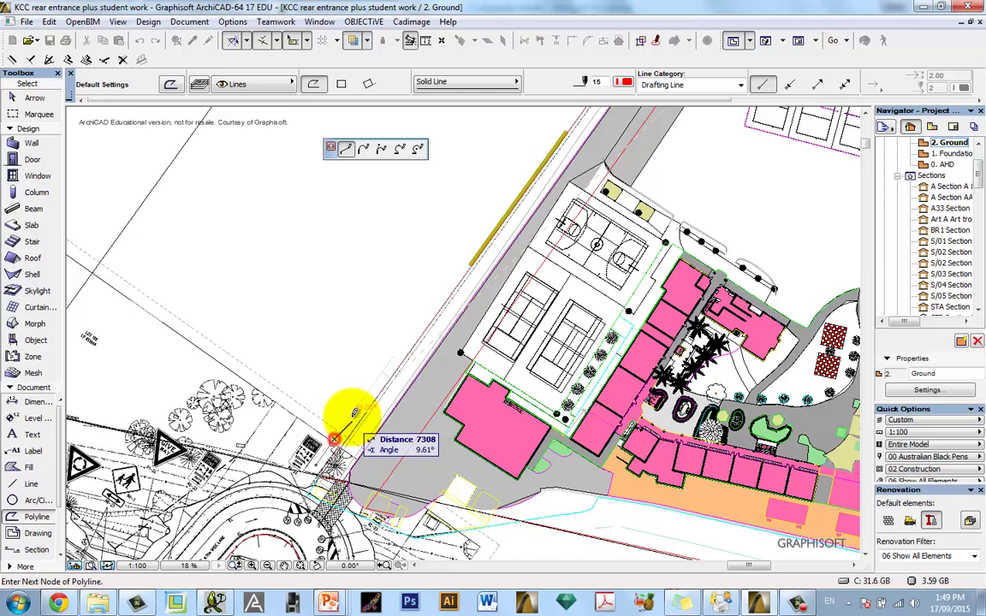
{"action": "left_click", "coordinate": [352, 415]}
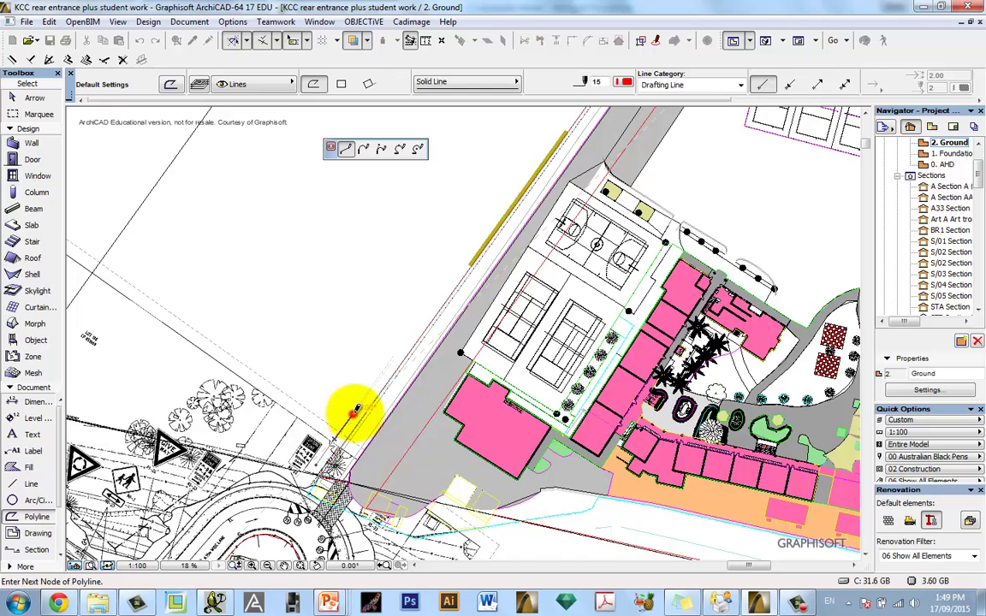
{"action": "left_click", "coordinate": [485, 226]}
{"action": "left_click", "coordinate": [484, 227]}
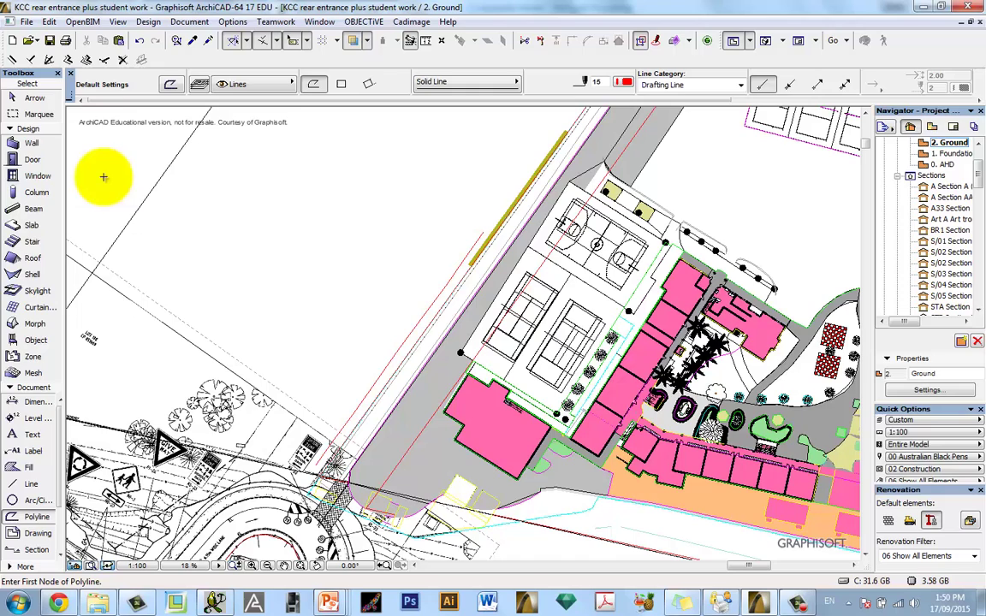
With the Mesh tool active, select all 25 meshes through Edit > Select All Meshes.
{"action": "left_click", "coordinate": [32, 99]}
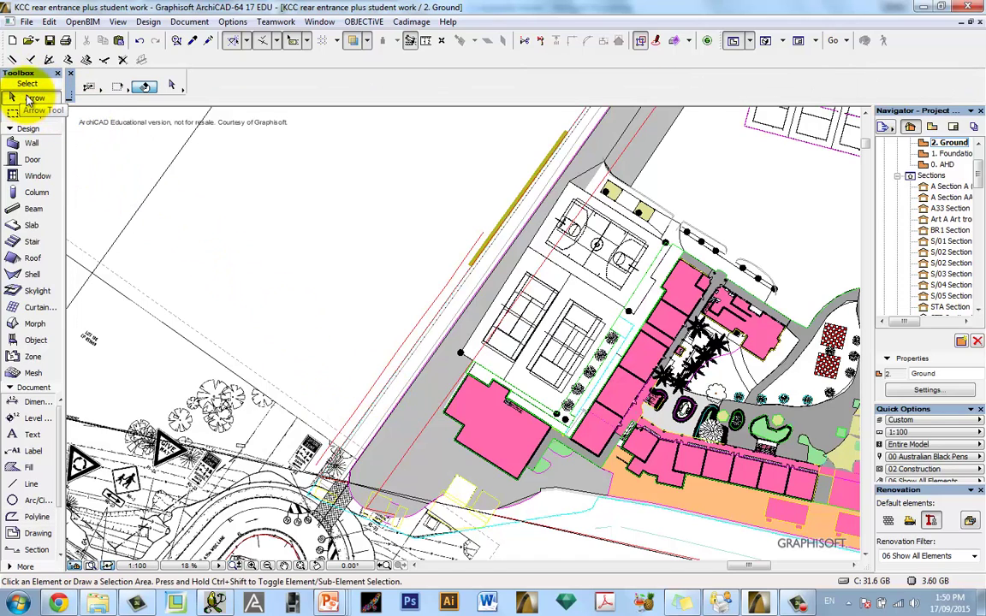
{"action": "left_click", "coordinate": [26, 373]}
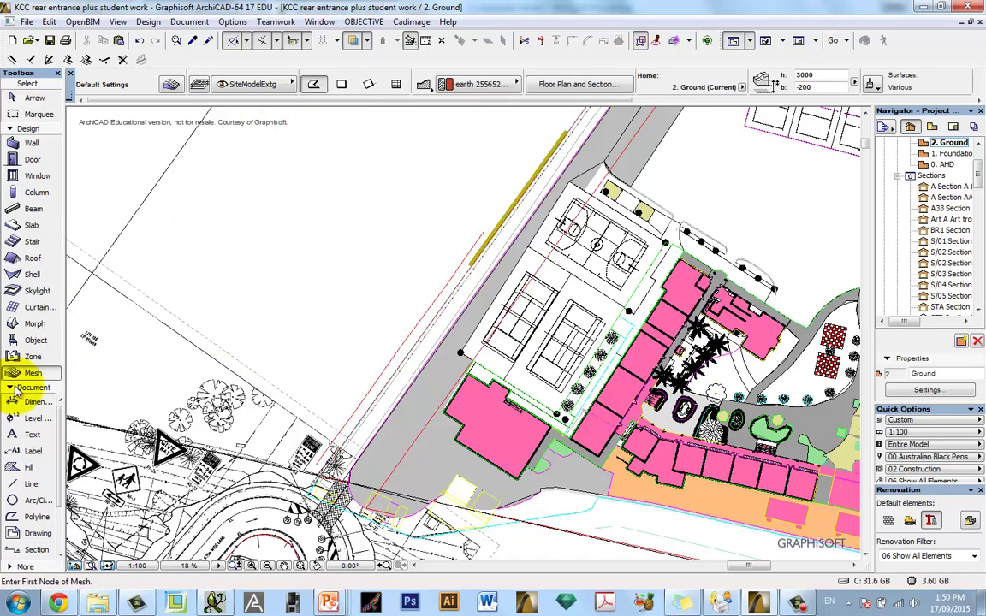
{"action": "left_click", "coordinate": [48, 21]}
{"action": "left_click", "coordinate": [103, 163]}
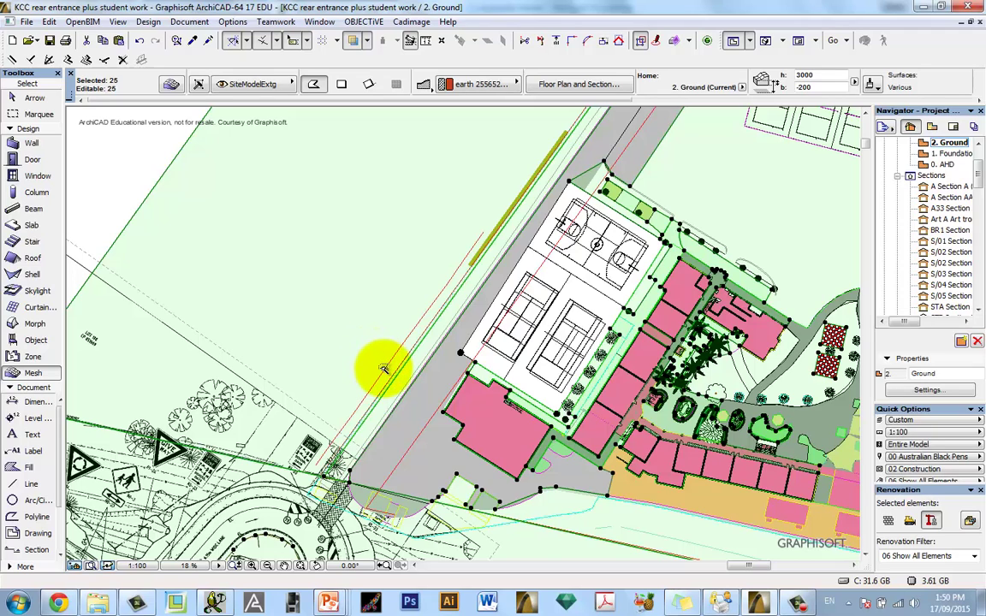
Add the contour polyline as new mesh points fitted to user ridges, then switch to 3D.
{"action": "left_click", "coordinate": [384, 369]}
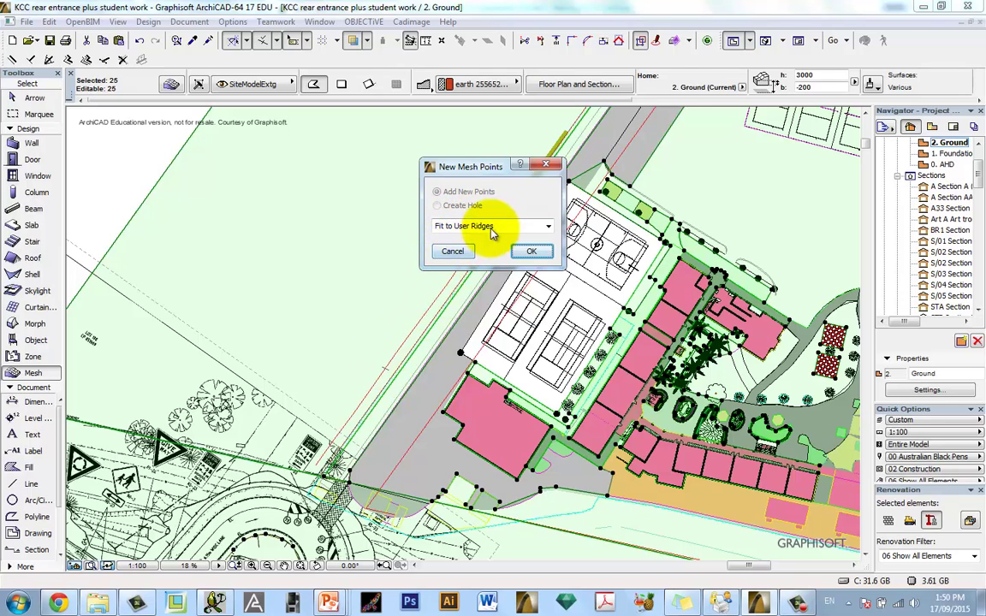
{"action": "left_click", "coordinate": [531, 250]}
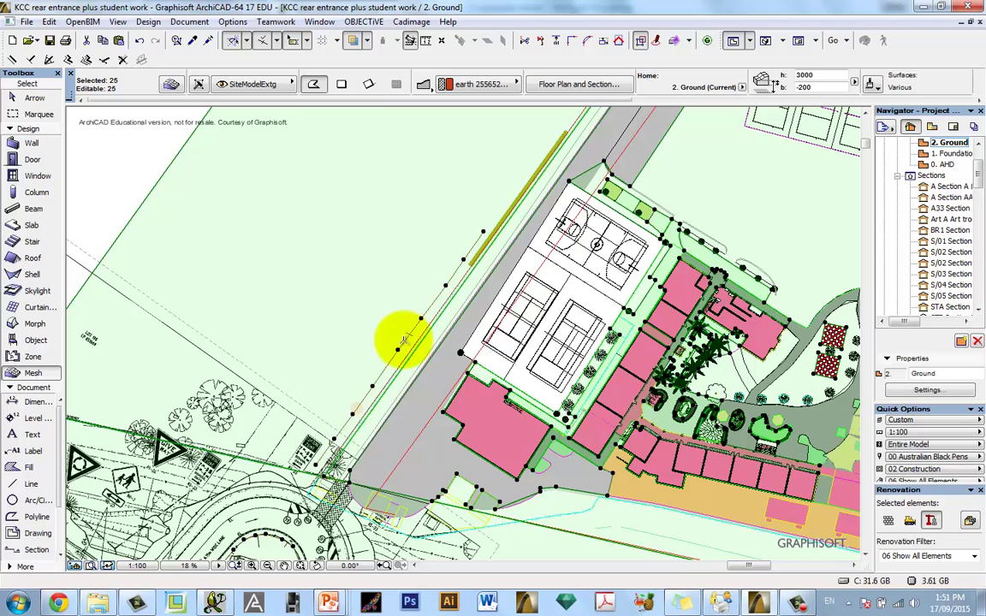
{"action": "left_click", "coordinate": [767, 41]}
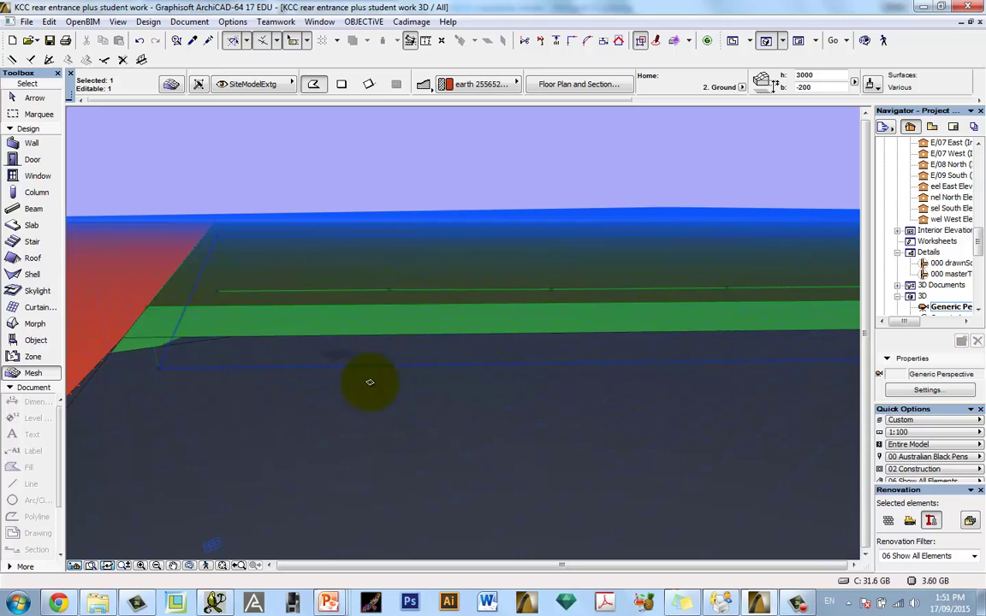
Navigate the 3D view toward the building and select the mesh ridge edge to raise it.
{"action": "left_click", "coordinate": [206, 566]}
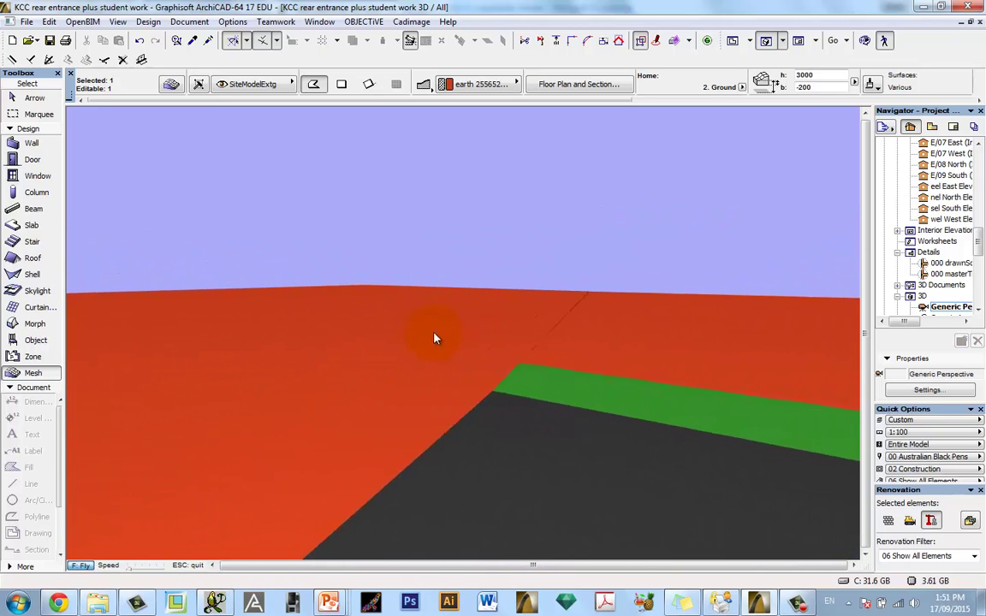
{"action": "left_click_drag", "start_coordinate": [434, 339], "coordinate": [462, 335]}
{"action": "key", "text": "Escape"}
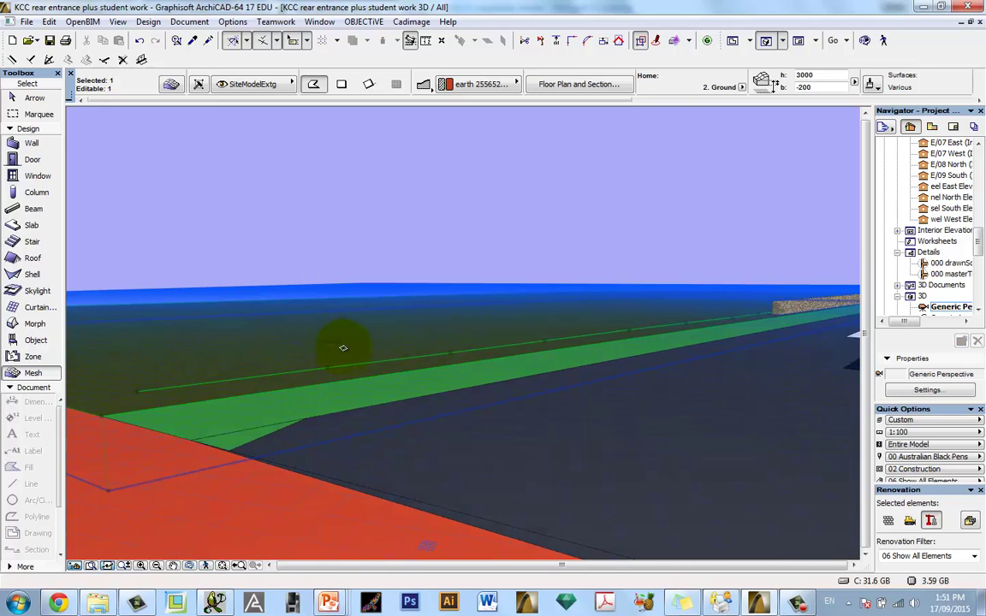
{"action": "left_click", "coordinate": [33, 99]}
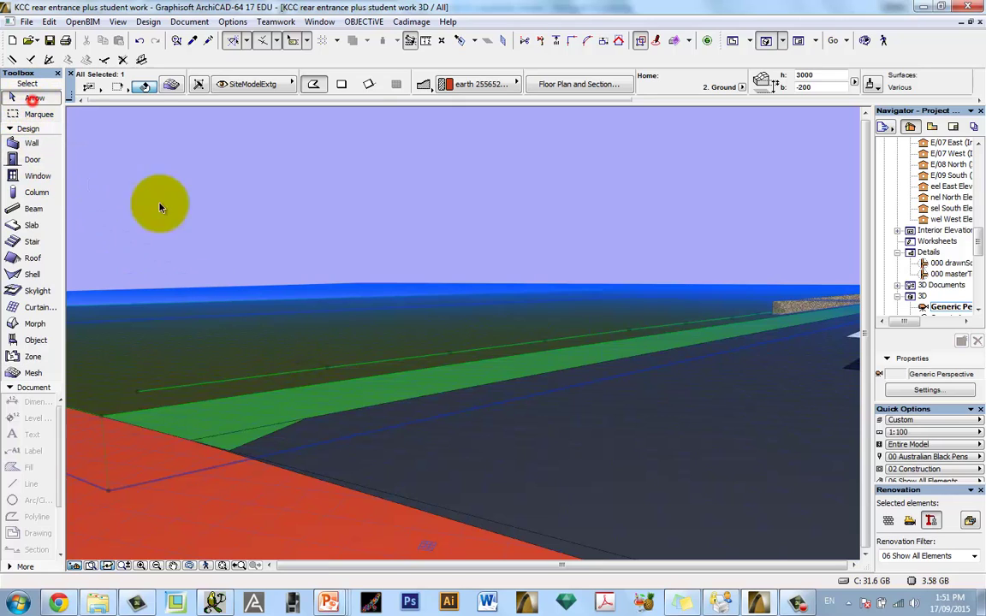
{"action": "left_click", "coordinate": [325, 357]}
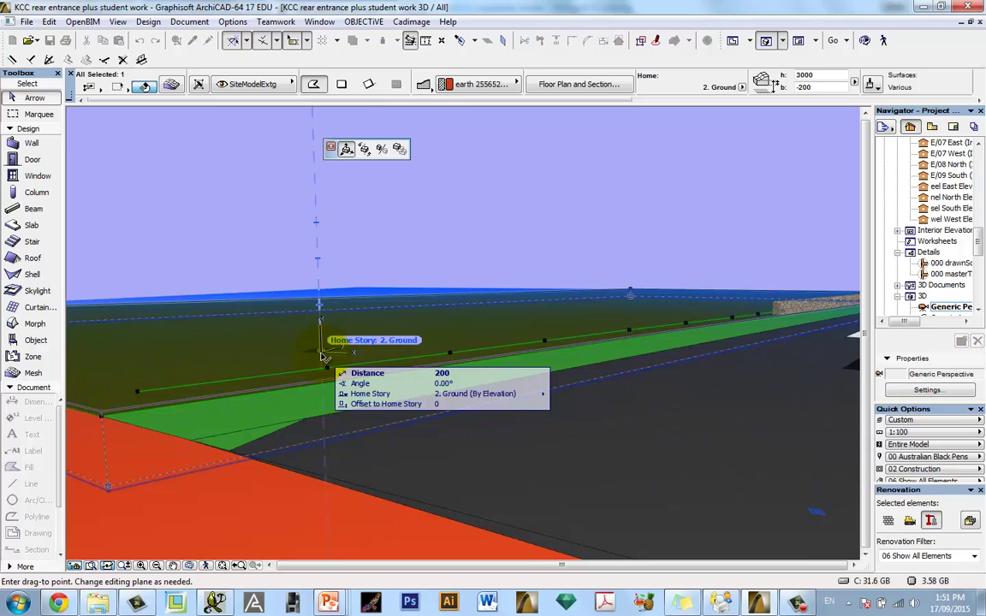
Set the selected site mesh's top surface material to Misc Grass.
{"action": "key", "text": "Escape"}
{"action": "left_click", "coordinate": [172, 84]}
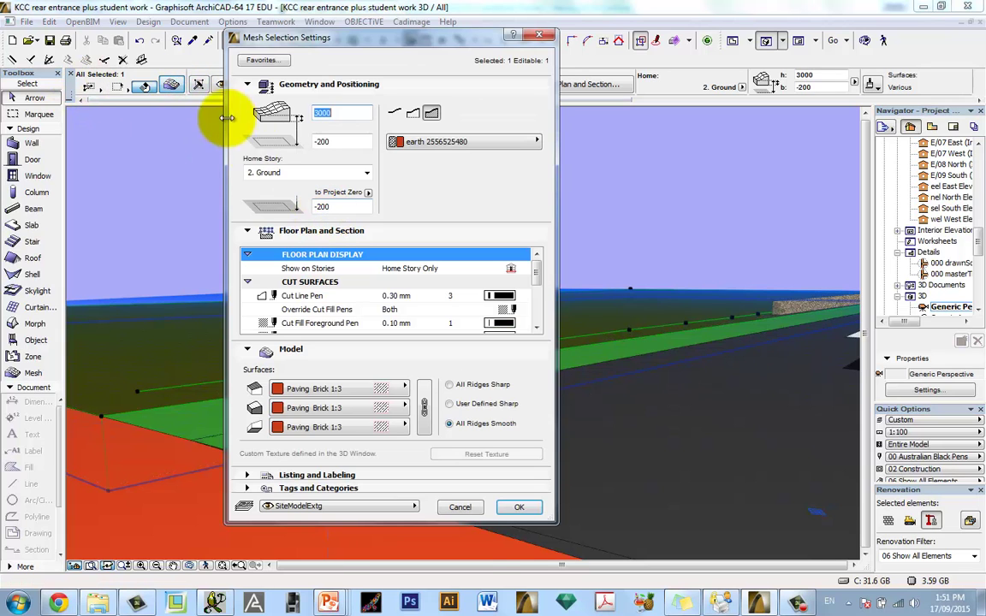
{"action": "left_click", "coordinate": [403, 389]}
{"action": "left_click", "coordinate": [601, 408]}
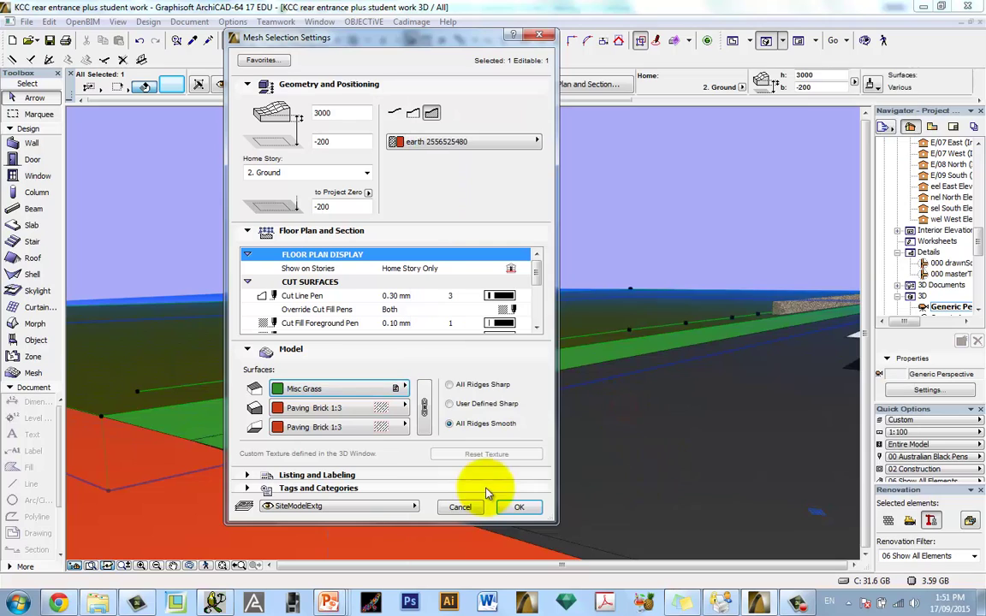
{"action": "left_click", "coordinate": [511, 509]}
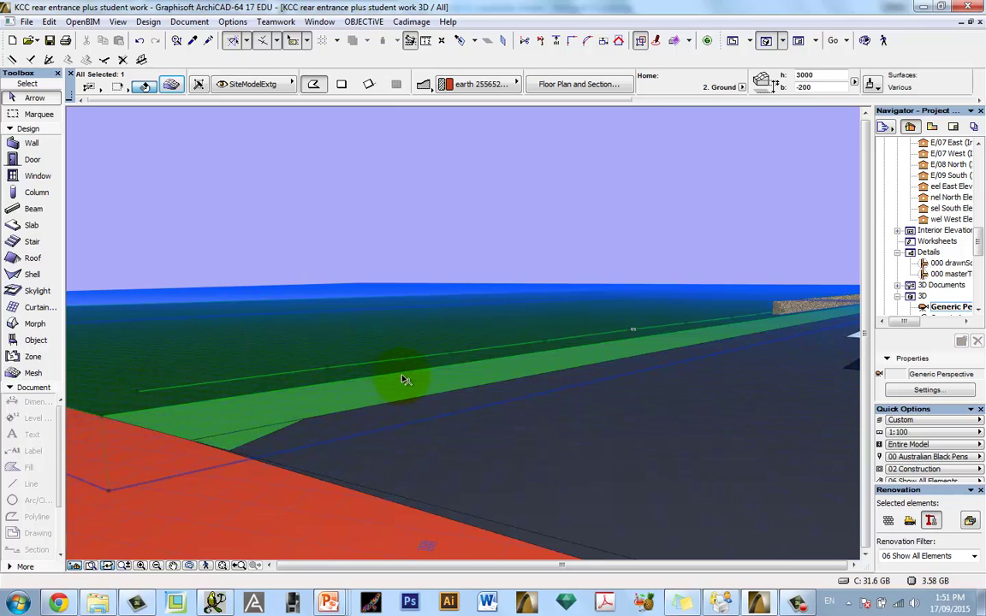
Elevate the six contour mesh points along the far edge to form a sloped bank.
{"action": "left_click", "coordinate": [330, 368]}
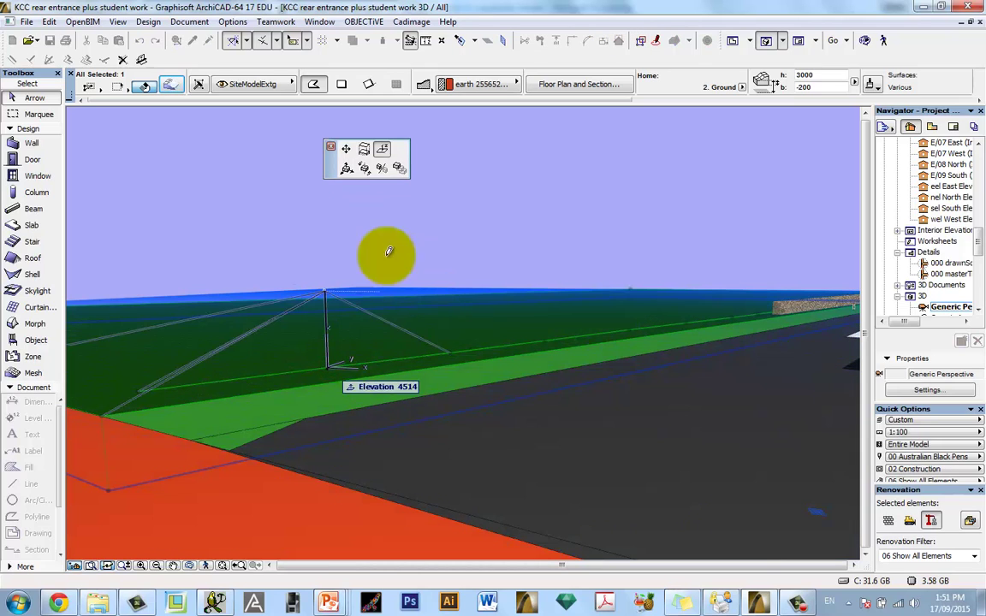
{"action": "left_click", "coordinate": [383, 154]}
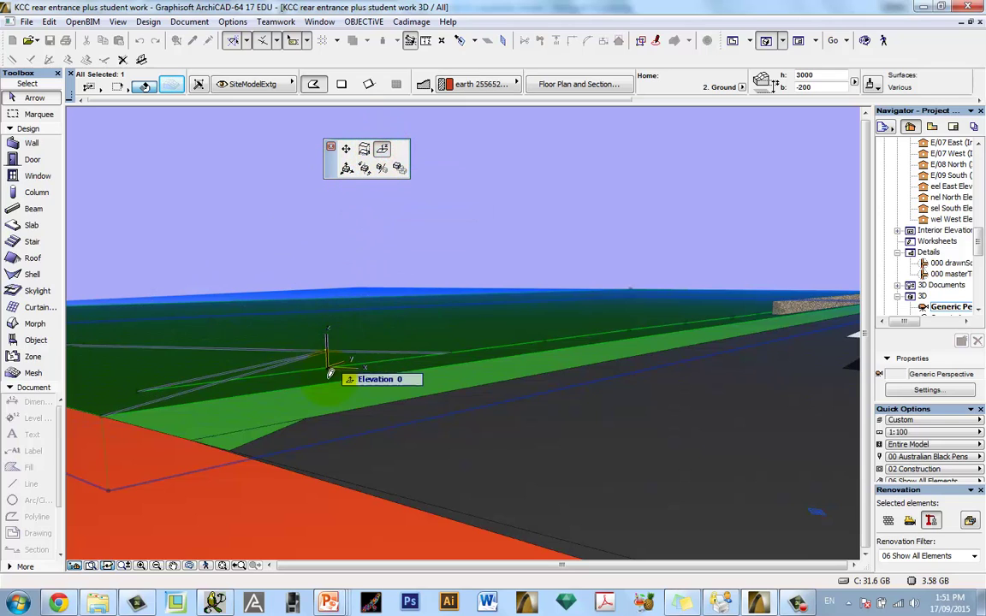
{"action": "left_click", "coordinate": [337, 308]}
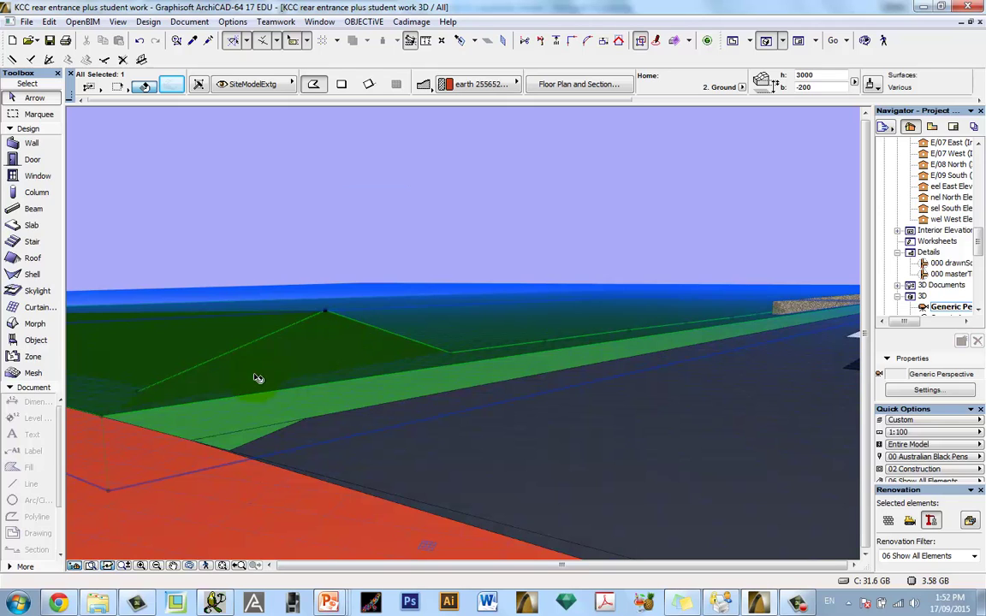
{"action": "left_click", "coordinate": [452, 356]}
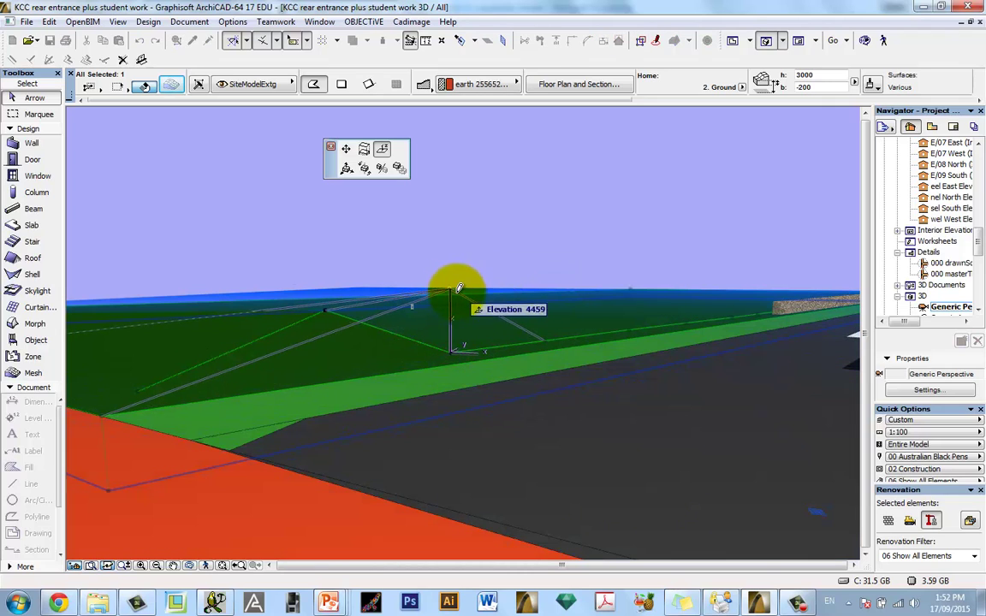
{"action": "left_click", "coordinate": [458, 292]}
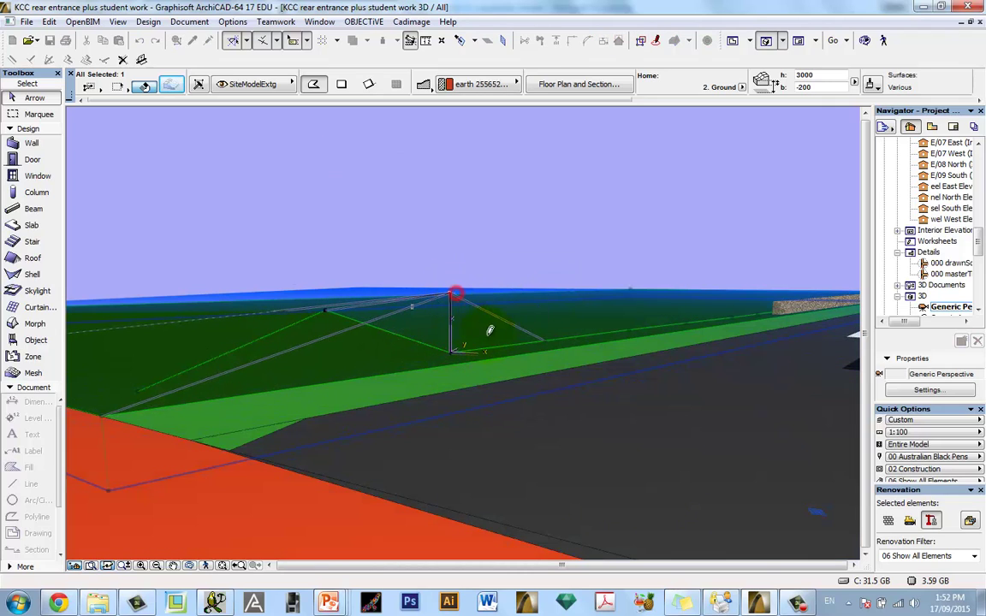
{"action": "left_click", "coordinate": [548, 345]}
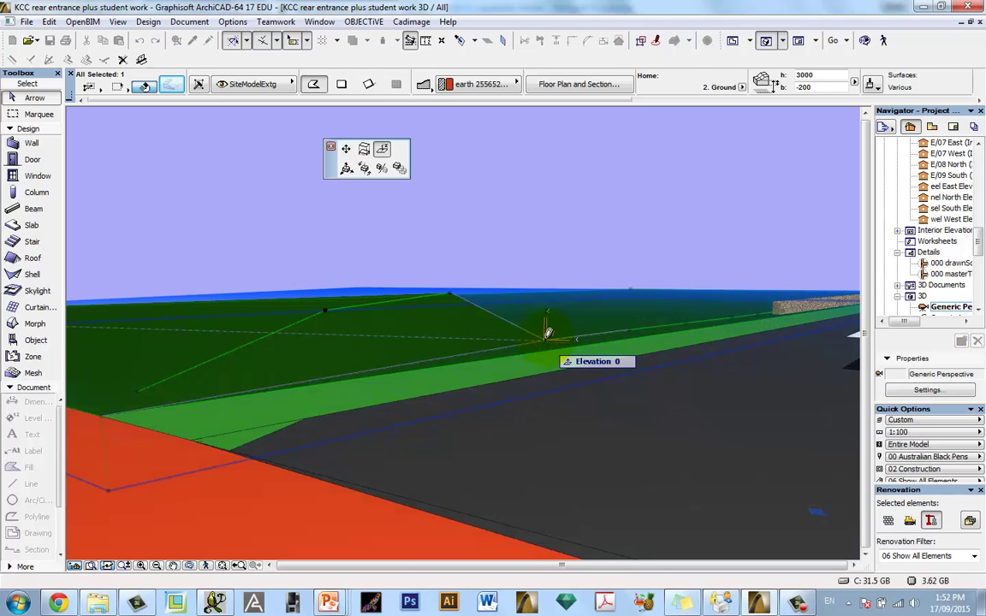
{"action": "left_click", "coordinate": [560, 293]}
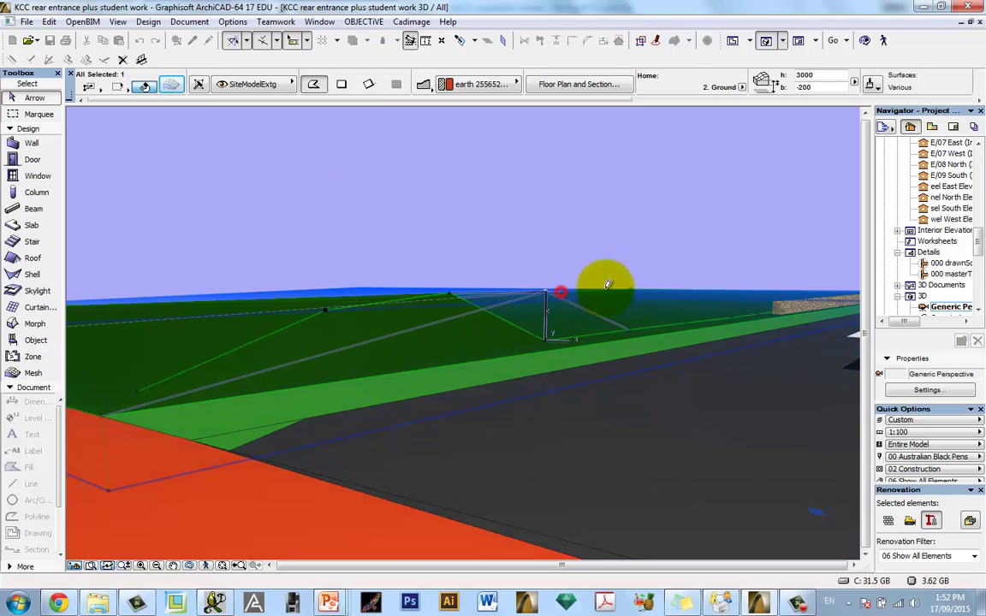
{"action": "left_click", "coordinate": [631, 334]}
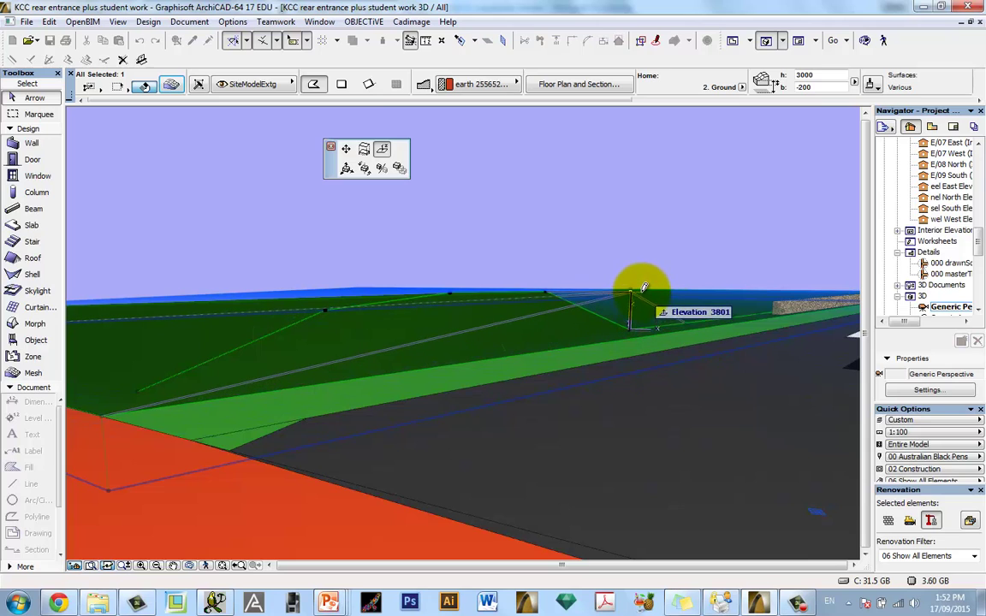
{"action": "left_click", "coordinate": [643, 288]}
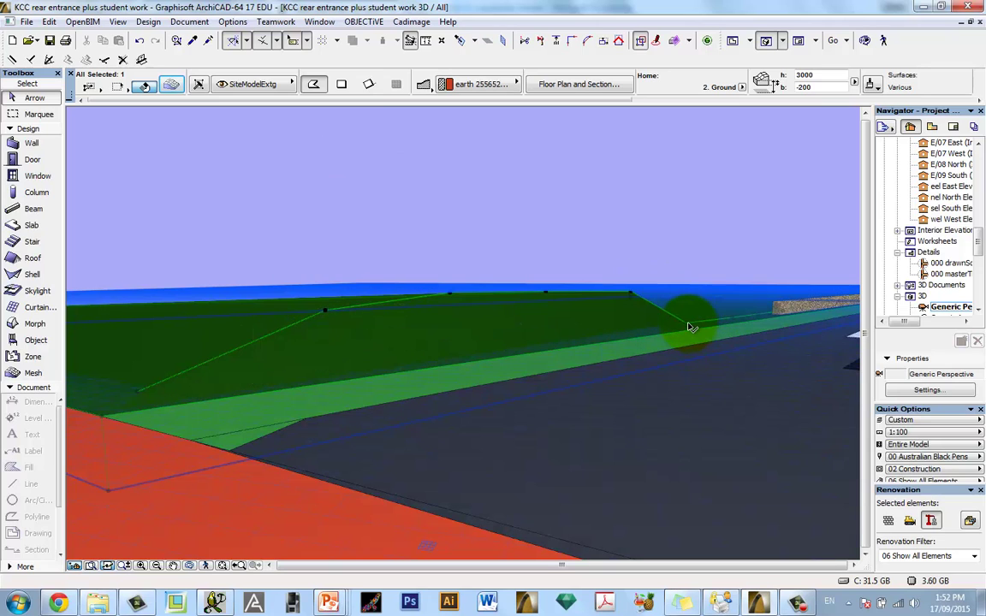
{"action": "left_click", "coordinate": [689, 324]}
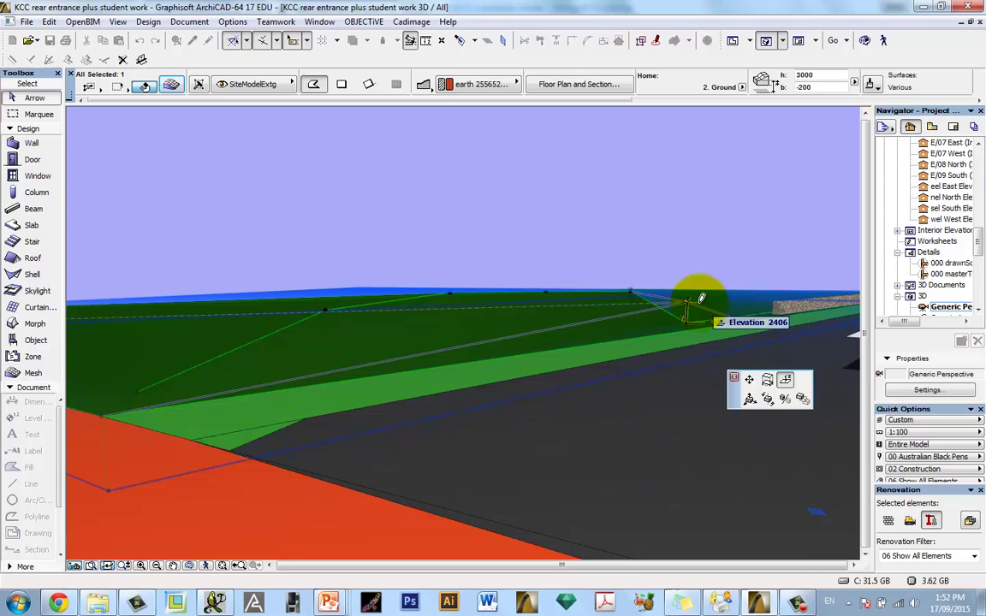
{"action": "left_click", "coordinate": [703, 297]}
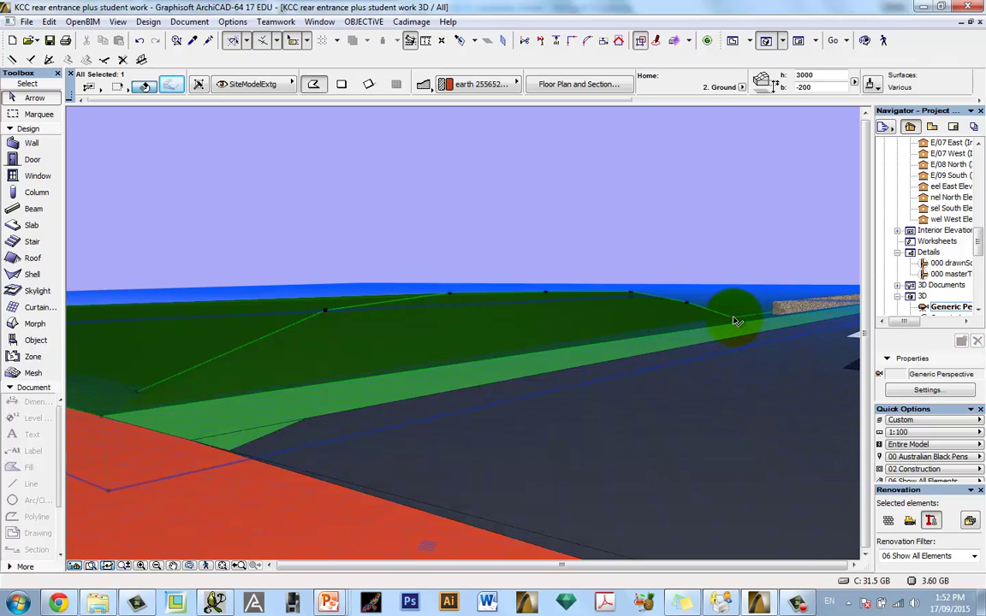
{"action": "left_click", "coordinate": [734, 319]}
{"action": "left_click", "coordinate": [745, 334]}
Orbit the 3D view to inspect the raised grass ridge along the mesh edge.
{"action": "left_click", "coordinate": [188, 566]}
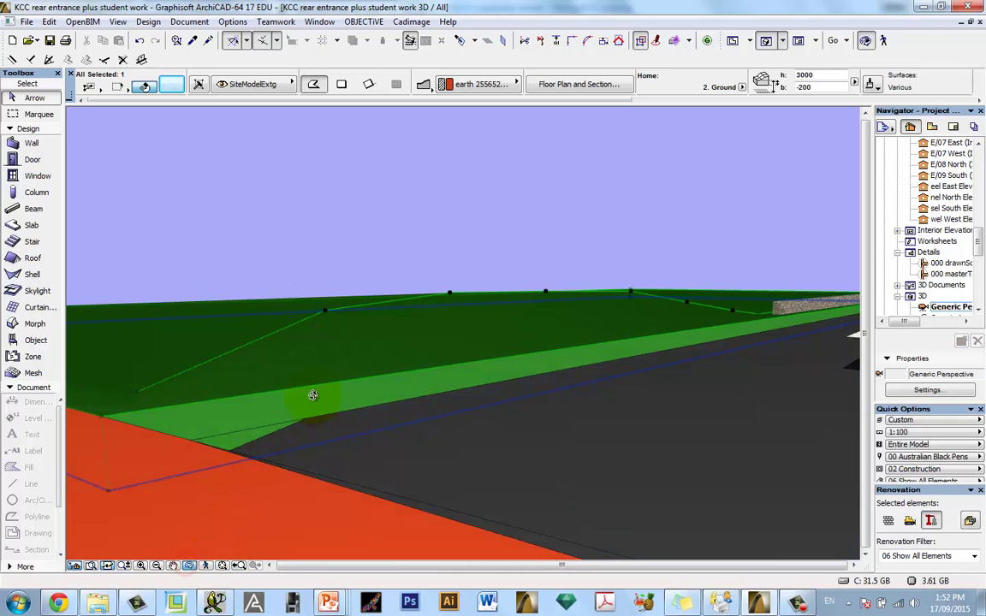
{"action": "left_click_drag", "start_coordinate": [313, 395], "coordinate": [349, 392]}
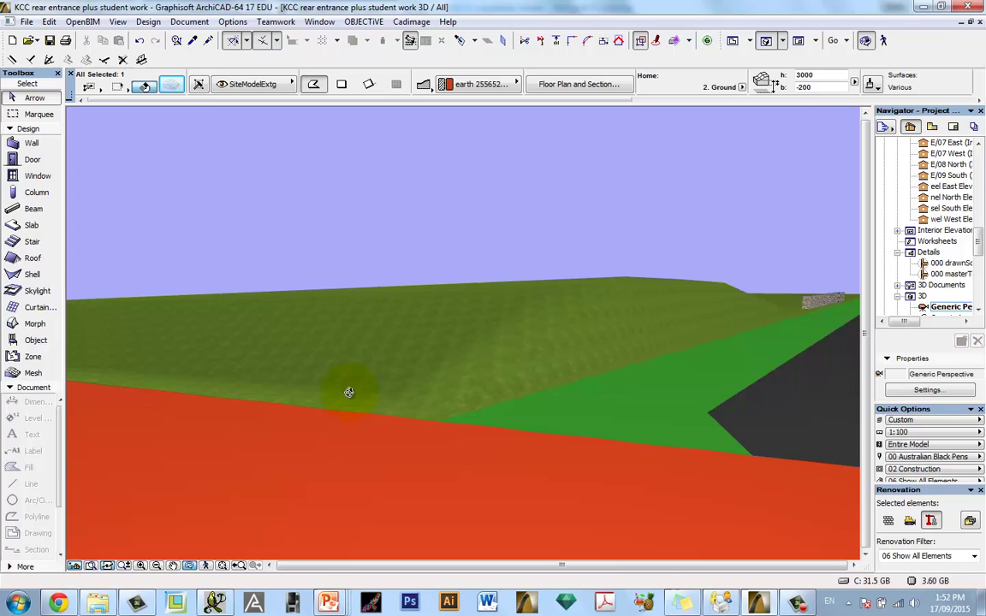